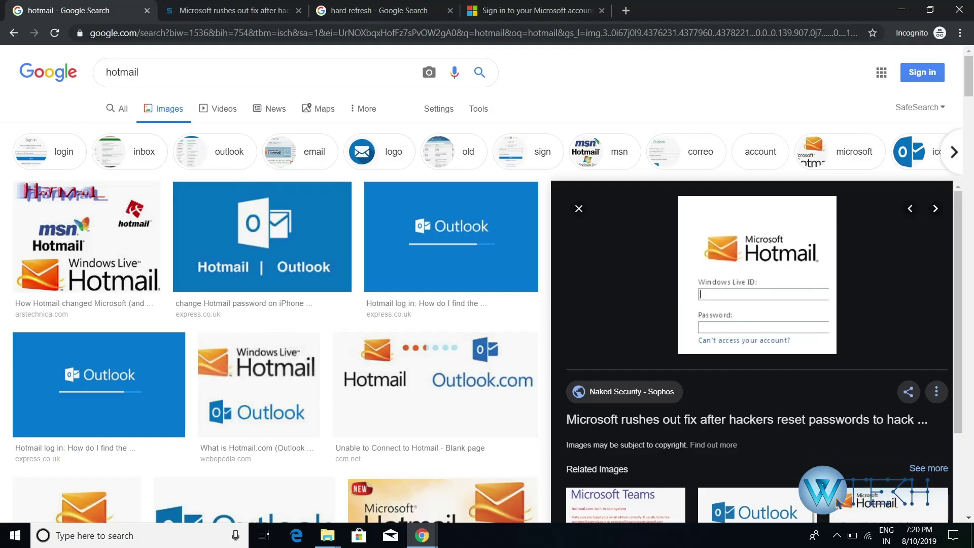
pyautogui.scroll(-3, 135, 262)
pyautogui.scroll(-4, 142, 305)
pyautogui.scroll(-5, 141, 305)
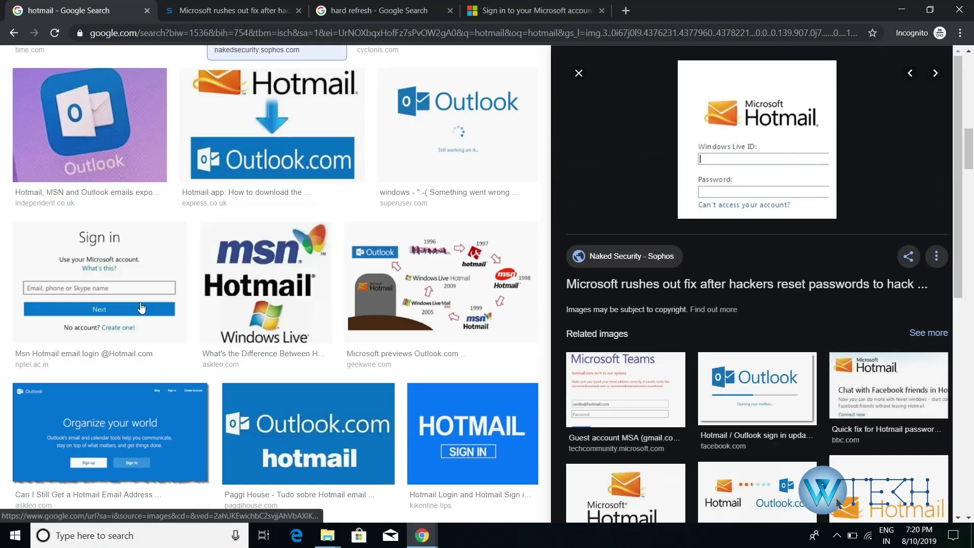
pyautogui.scroll(5, 140, 308)
pyautogui.scroll(3, 141, 308)
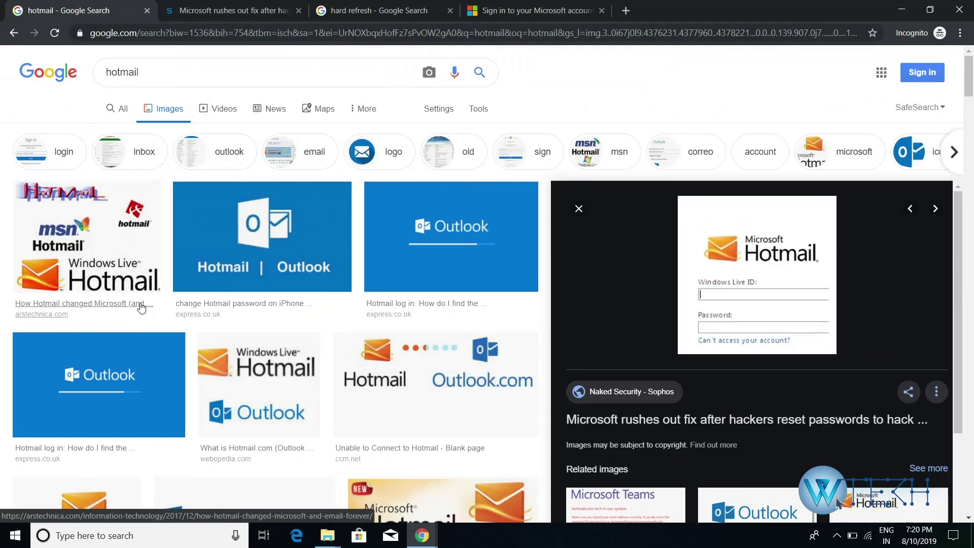
pyautogui.scroll(-4, 140, 308)
pyautogui.scroll(-6, 142, 308)
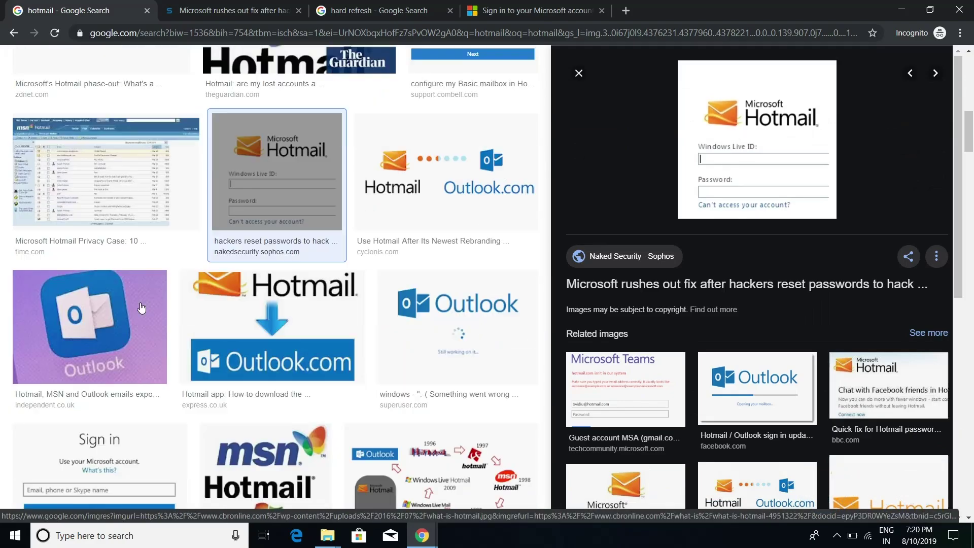
pyautogui.scroll(-4, 141, 307)
pyautogui.scroll(-1, 141, 308)
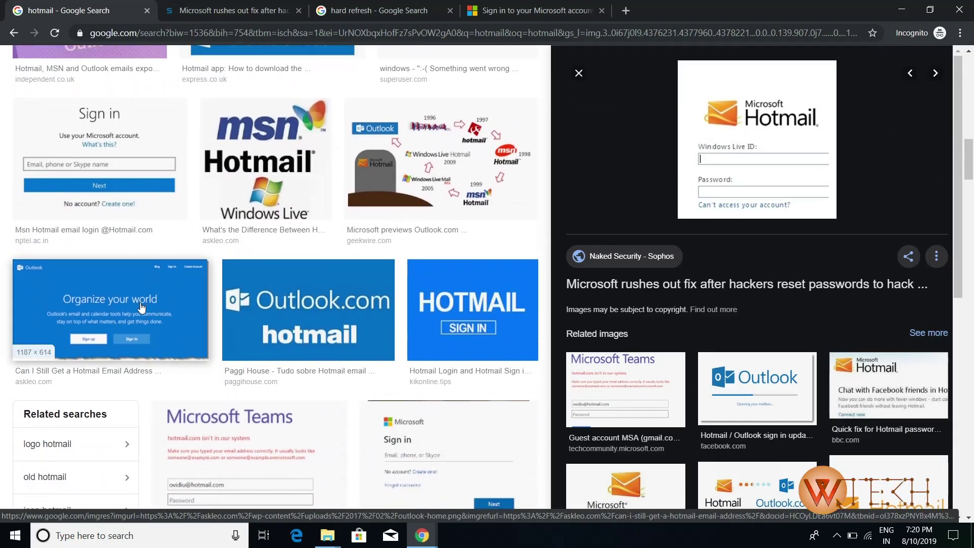
pyautogui.scroll(2, 141, 308)
pyautogui.scroll(1, 142, 308)
pyautogui.scroll(1, 141, 308)
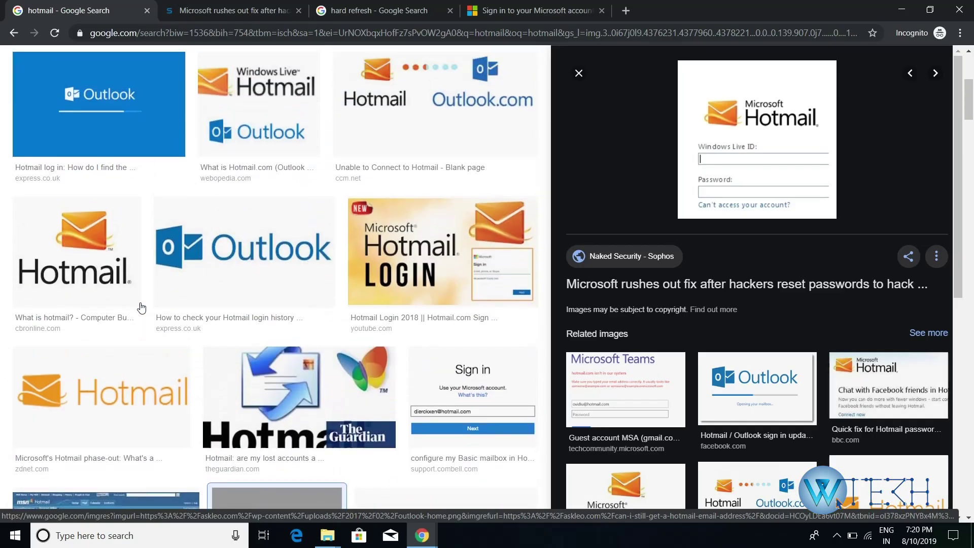
pyautogui.scroll(1, 141, 307)
pyautogui.scroll(3, 141, 308)
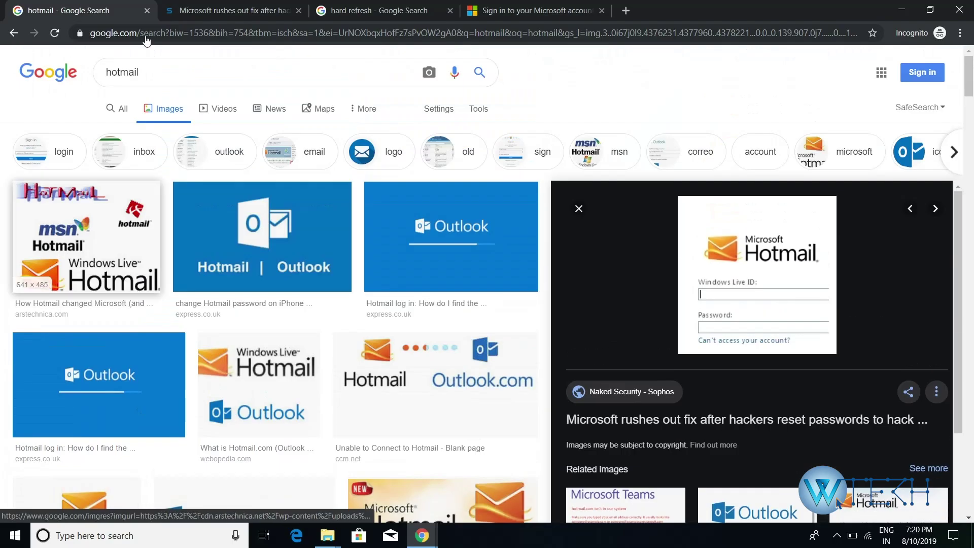
# Switch to the 'hard refresh - Google Search' image results tab
pyautogui.click(358, 11)
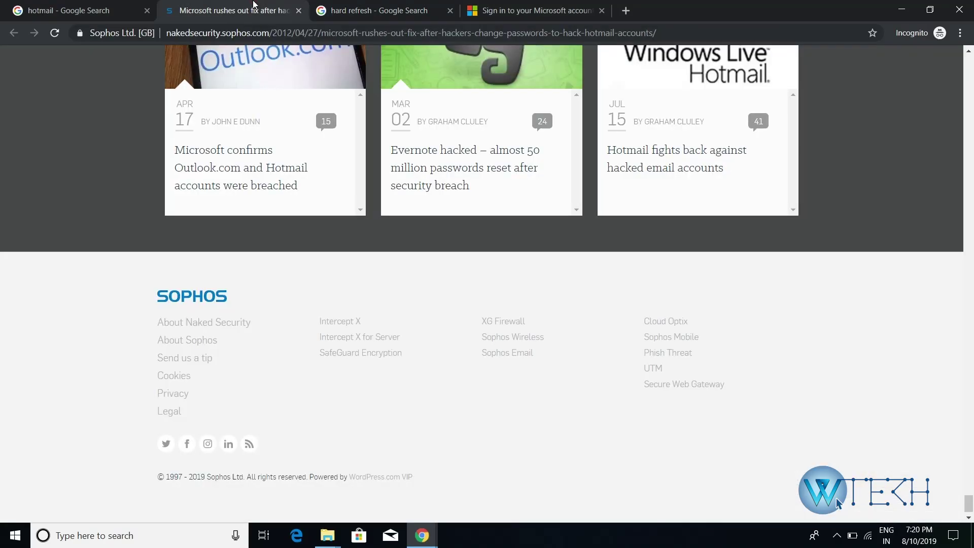
# Glance at the Sophos hacked-Hotmail article, then go back to the 'hotmail' image results
pyautogui.click(297, 9)
pyautogui.click(358, 6)
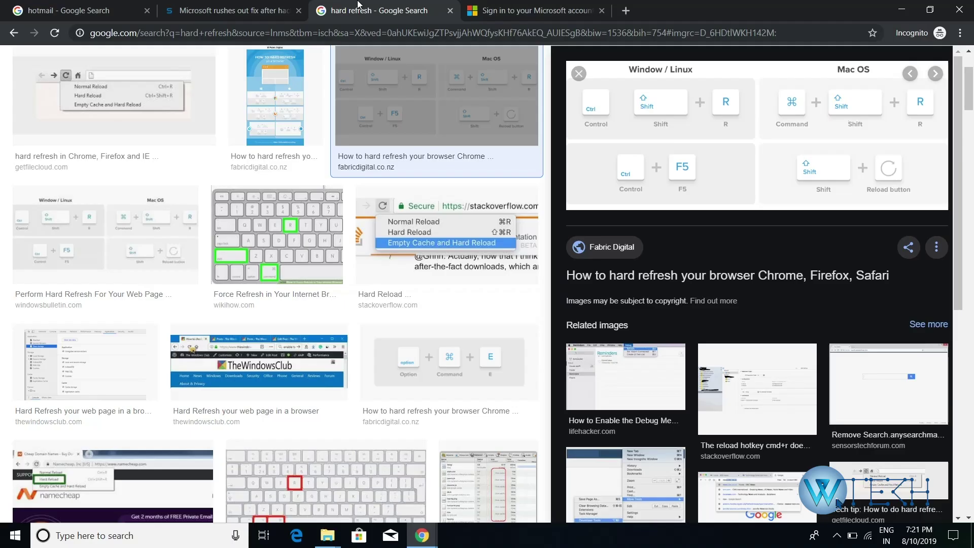
pyautogui.click(121, 4)
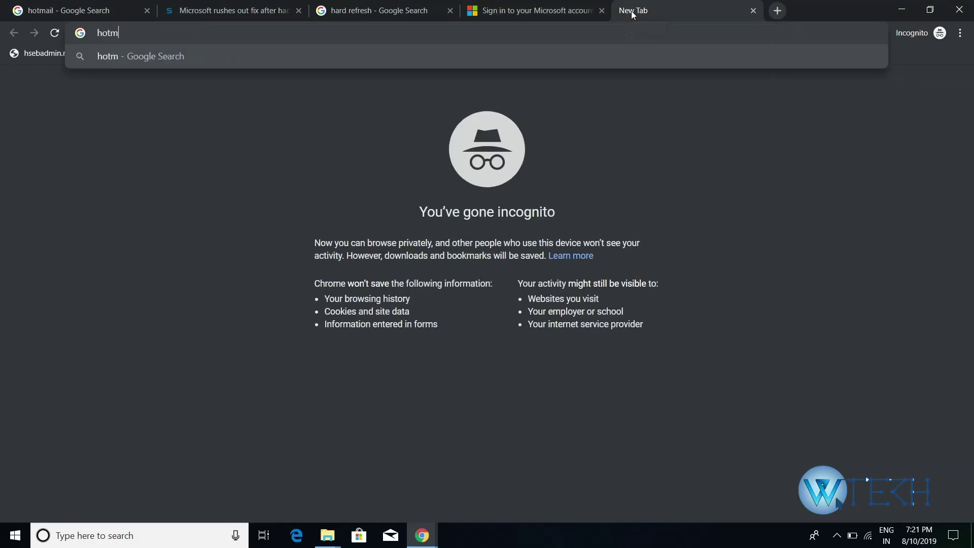
pyautogui.write('il.')
pyautogui.write('com')
# Go to hotmail.com in the new tab, landing on Outlook.com
pyautogui.press('Return')
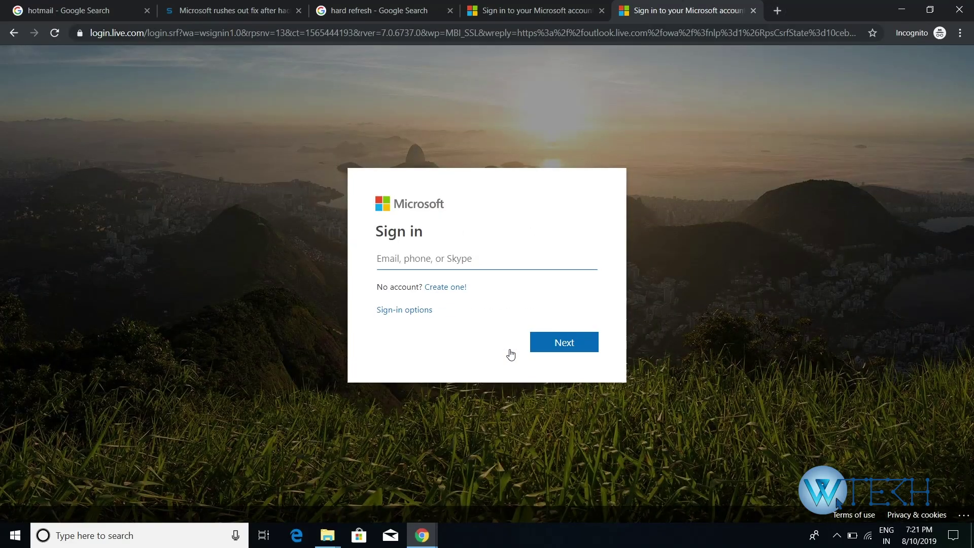
pyautogui.write('a')
pyautogui.write('marican')
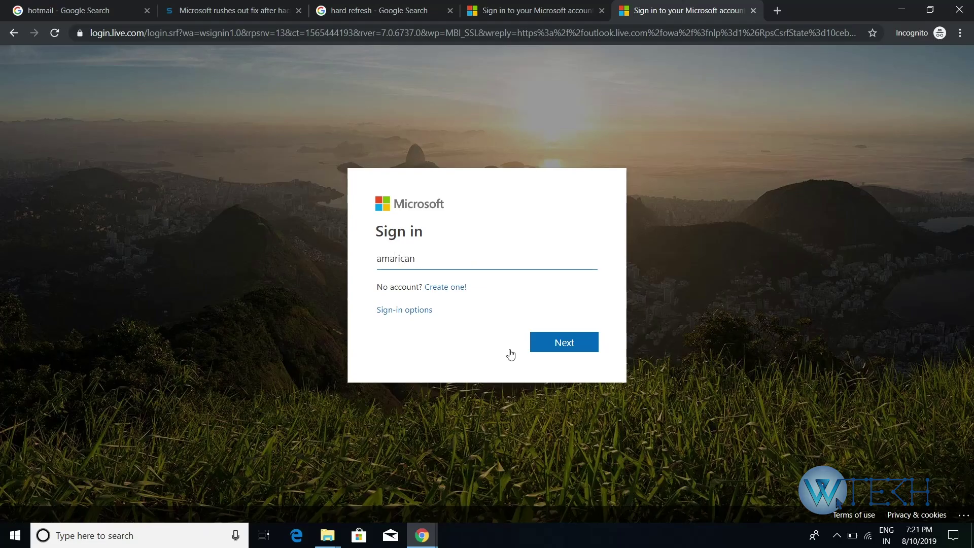
pyautogui.write('buea')
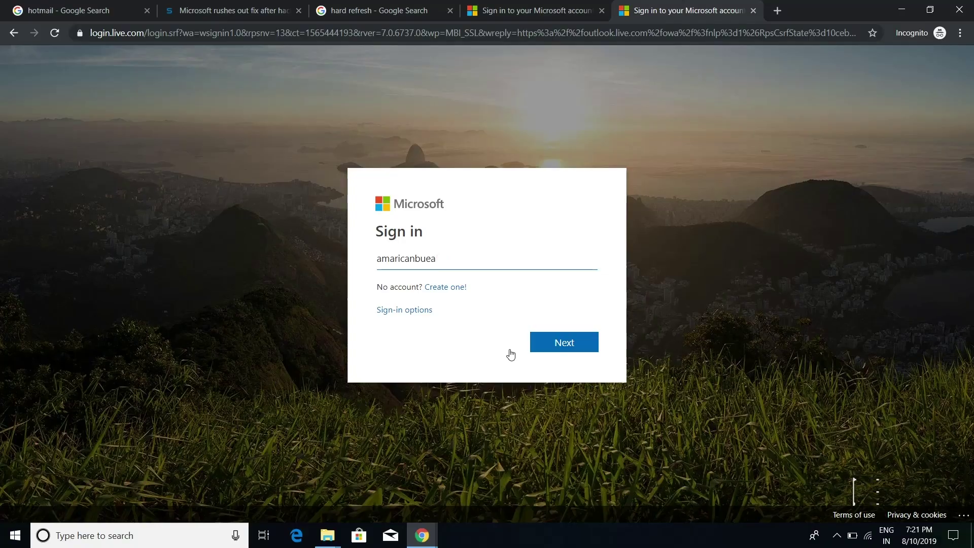
# Submit an account name, see it rejected as non-existent, and erase it
pyautogui.press('BackSpace')
pyautogui.press('BackSpace')
pyautogui.press('BackSpace')
pyautogui.write('eau')
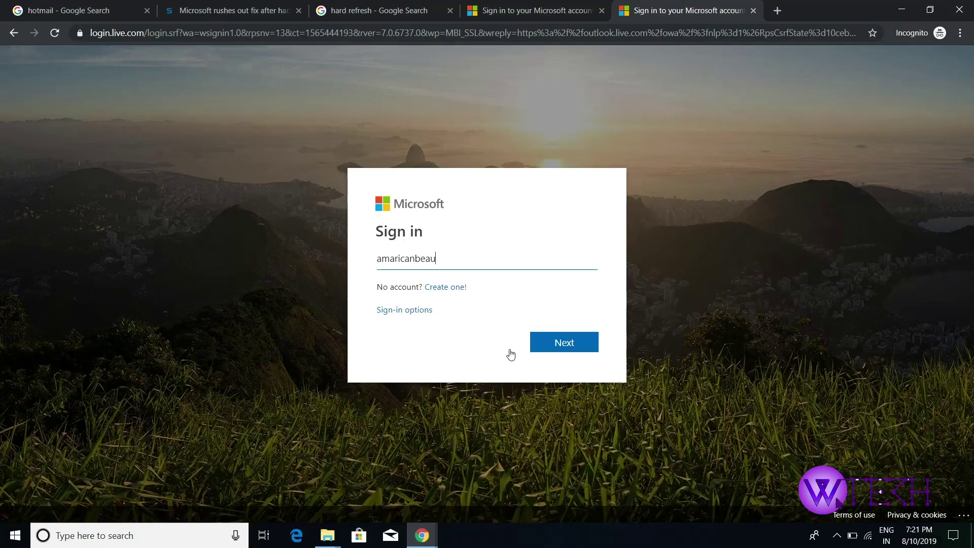
pyautogui.write('ties')
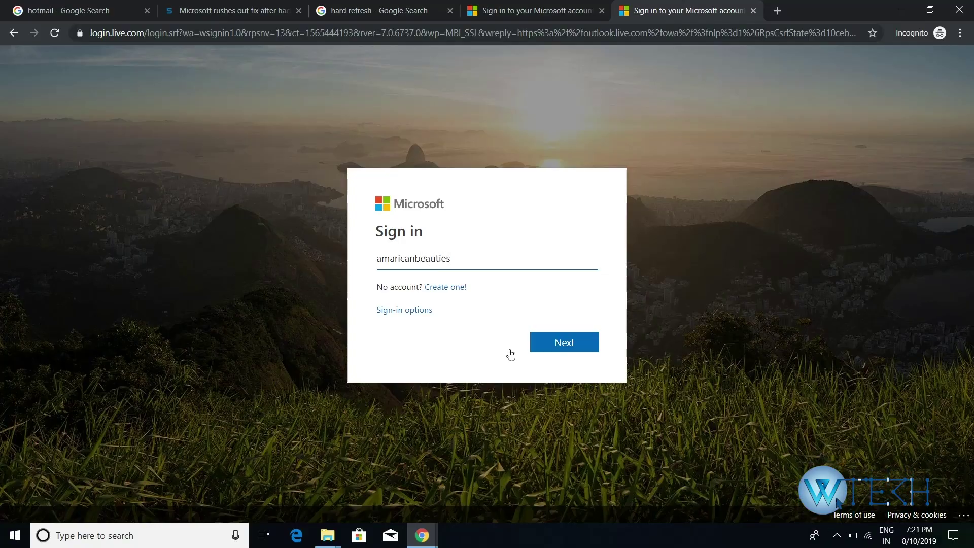
pyautogui.click(570, 337)
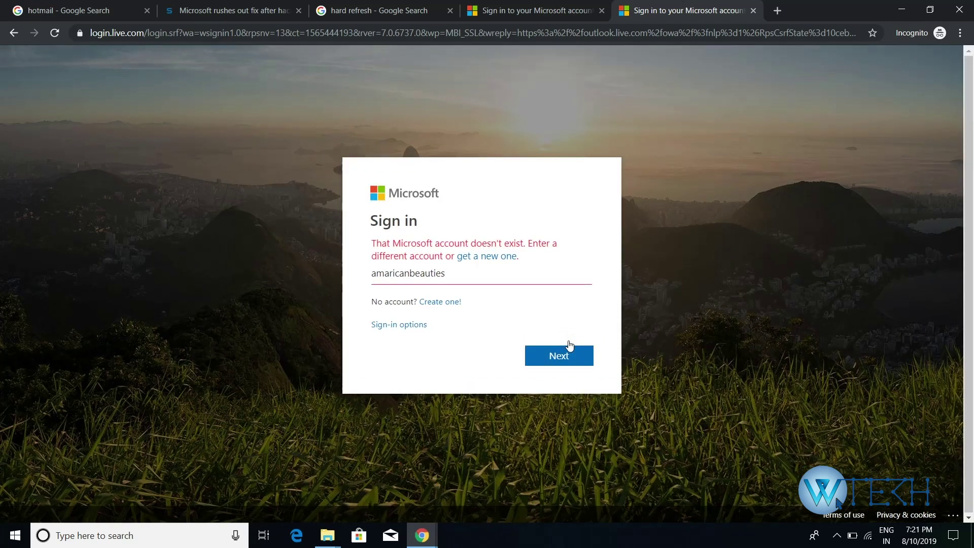
pyautogui.press('BackSpace')
pyautogui.press('BackSpace')
pyautogui.press('BackSpace')
pyautogui.press('BackSpace')
pyautogui.press('BackSpace')
pyautogui.press('BackSpace')
pyautogui.press('BackSpace')
pyautogui.click(568, 345)
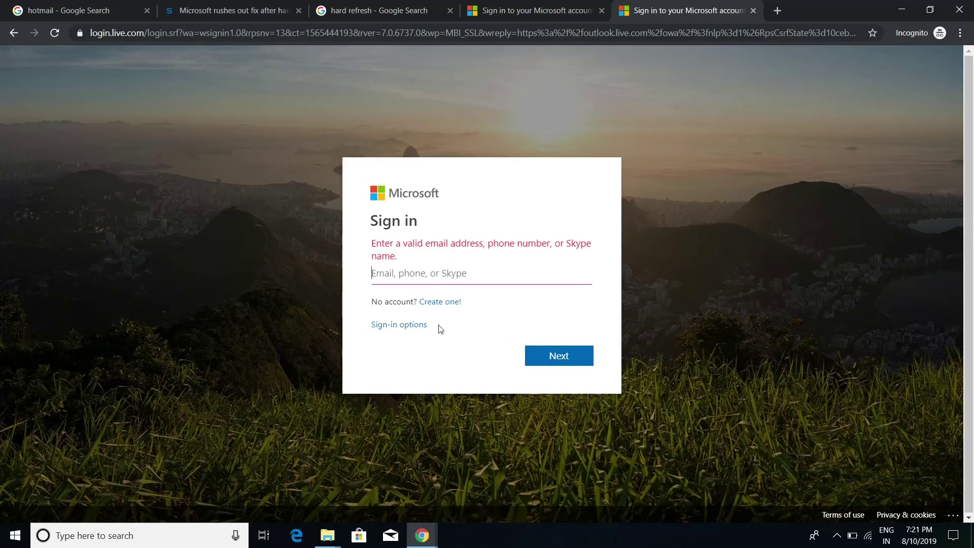
pyautogui.click(401, 330)
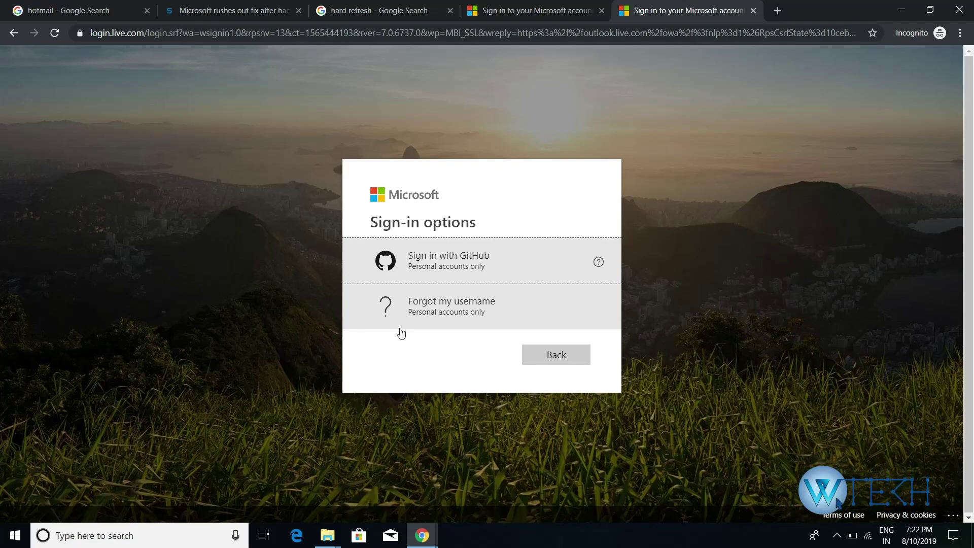
pyautogui.click(450, 315)
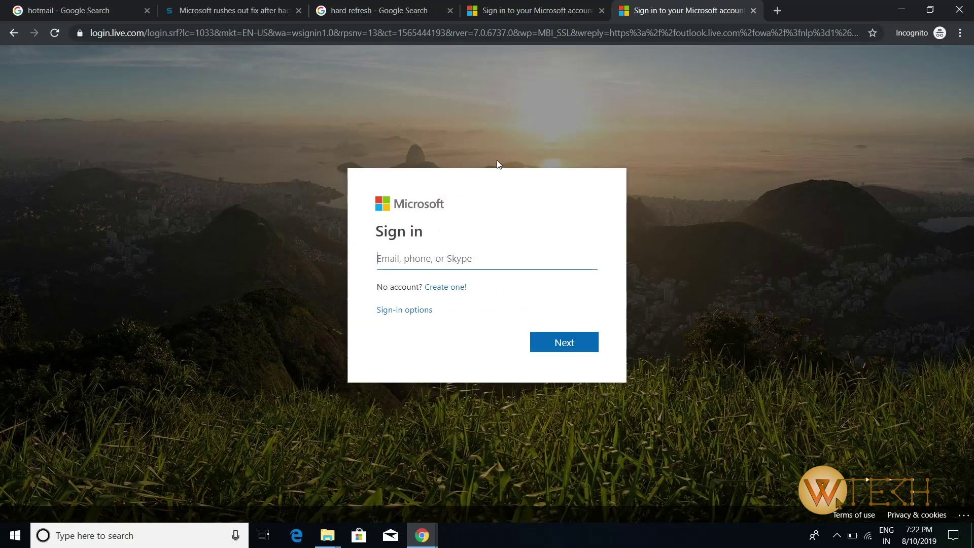
# On the fourth-tab sign-in page, submit the Hotmail address and choose 'Forgot my password'
pyautogui.click(533, 7)
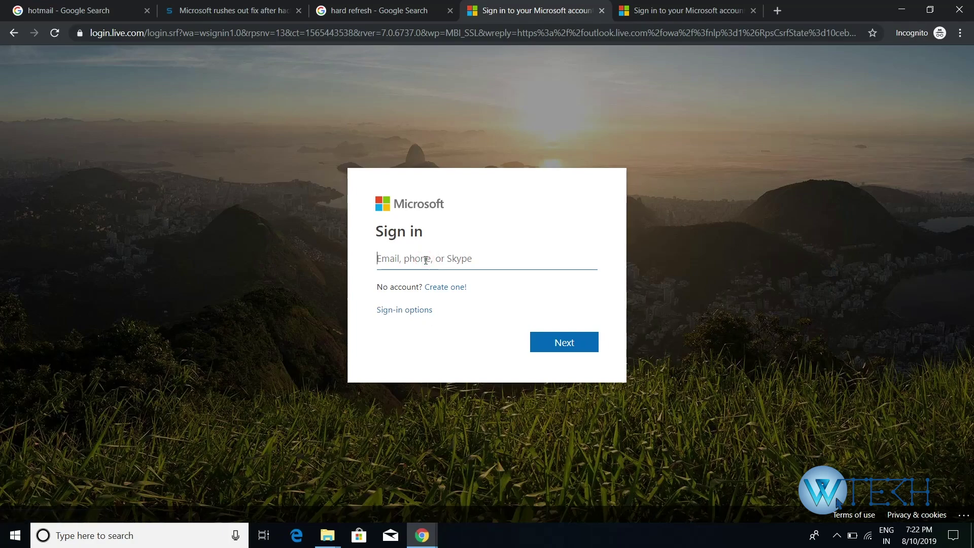
pyautogui.write('xyz@')
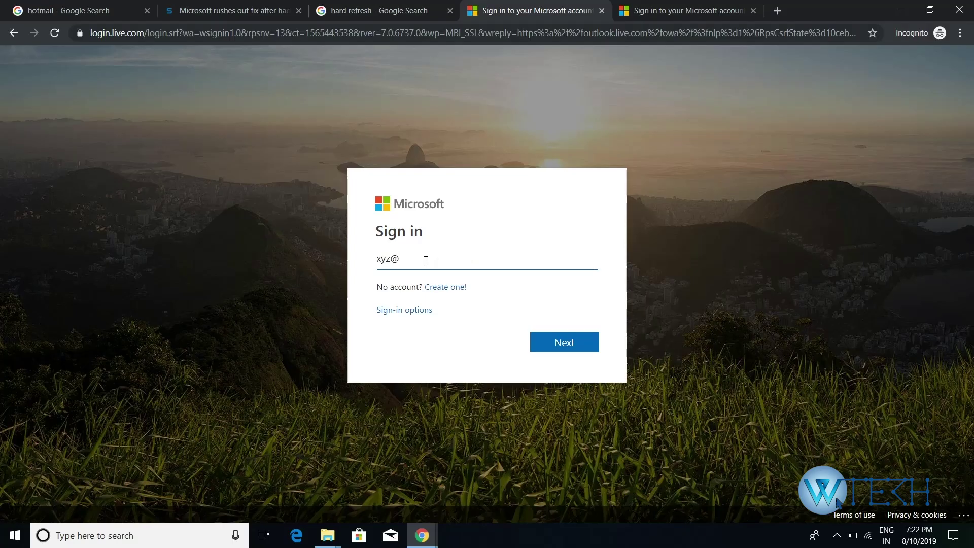
pyautogui.write('m')
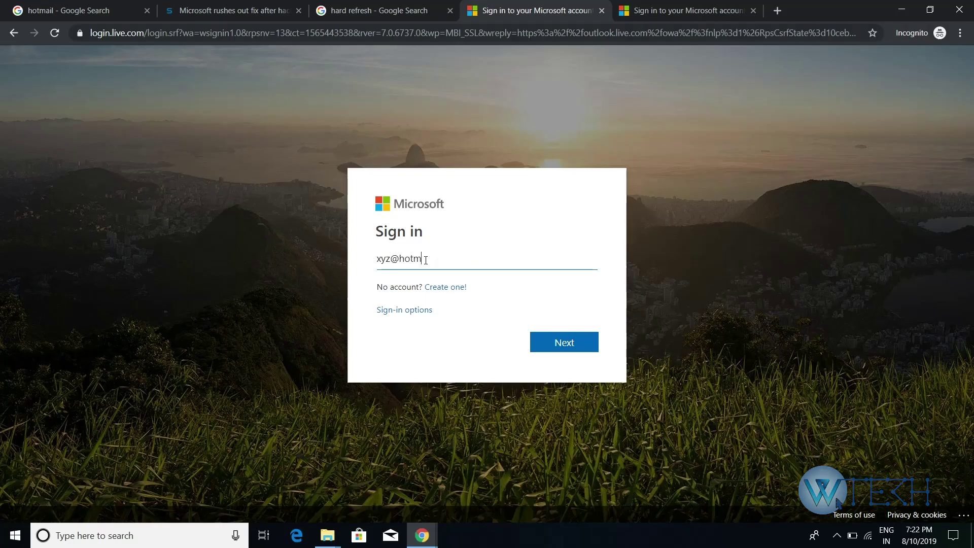
pyautogui.write('ail.c')
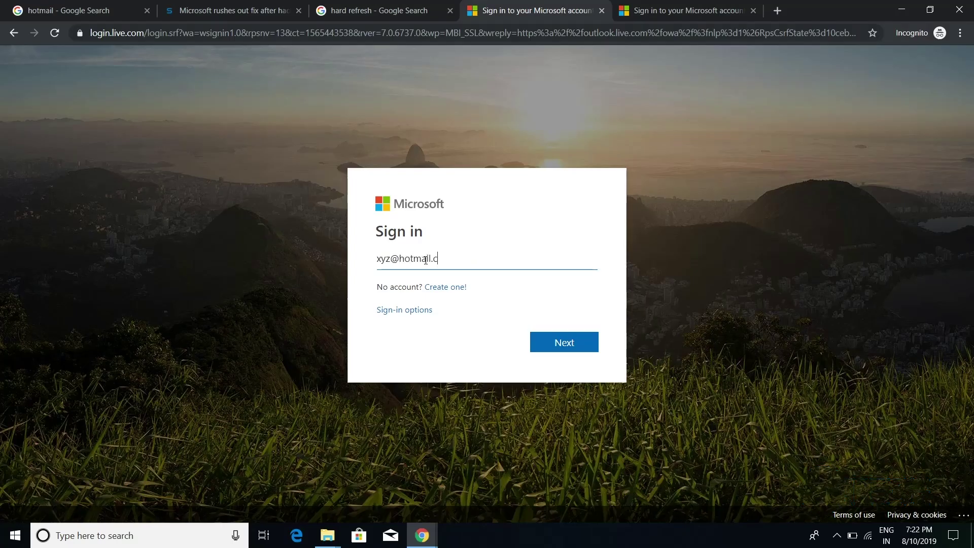
pyautogui.write('om')
pyautogui.press('Return')
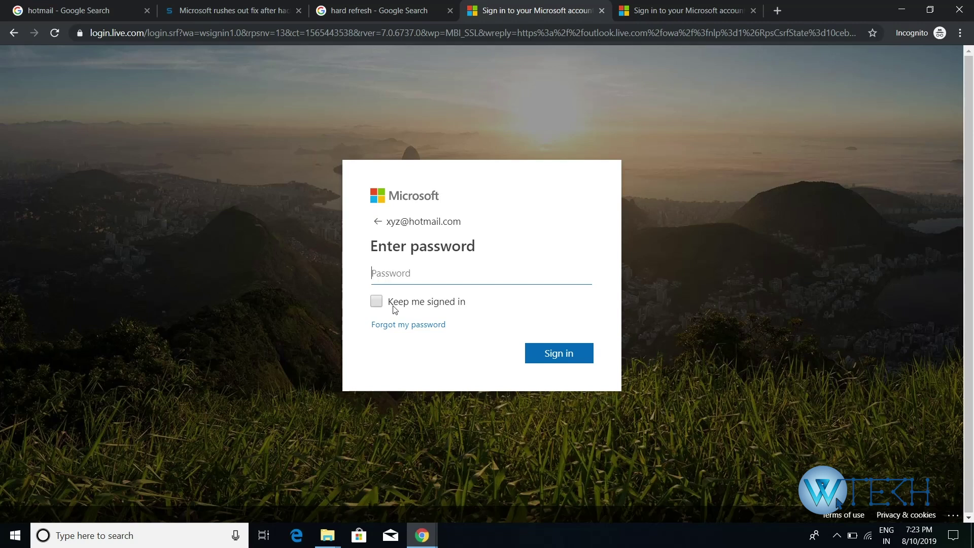
pyautogui.click(393, 326)
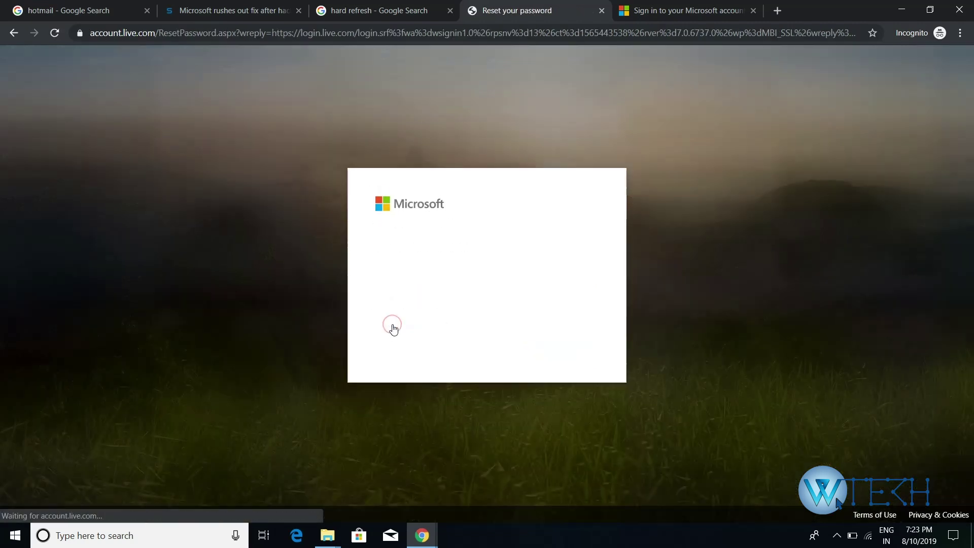